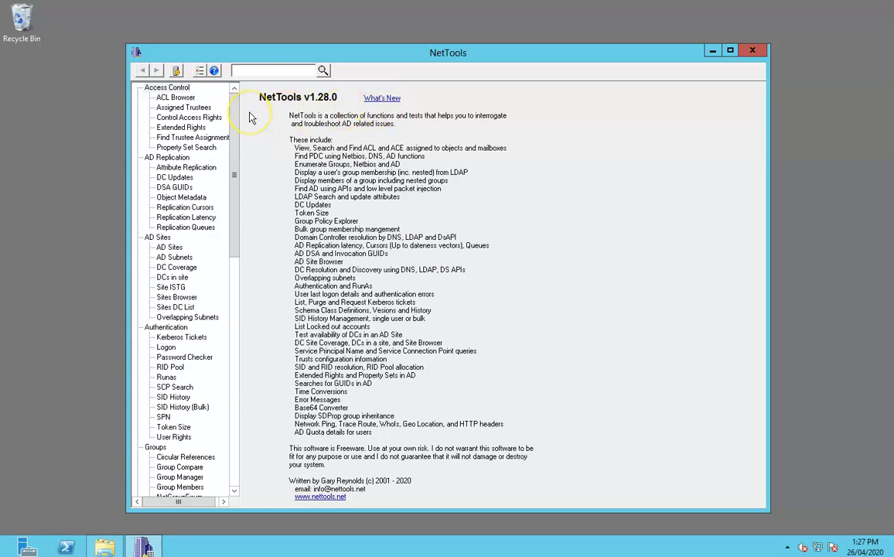
# Look over the connection fields of the ACL Browser, Assigned Trustees and Control Access Rights tools
pyautogui.click(177, 99)
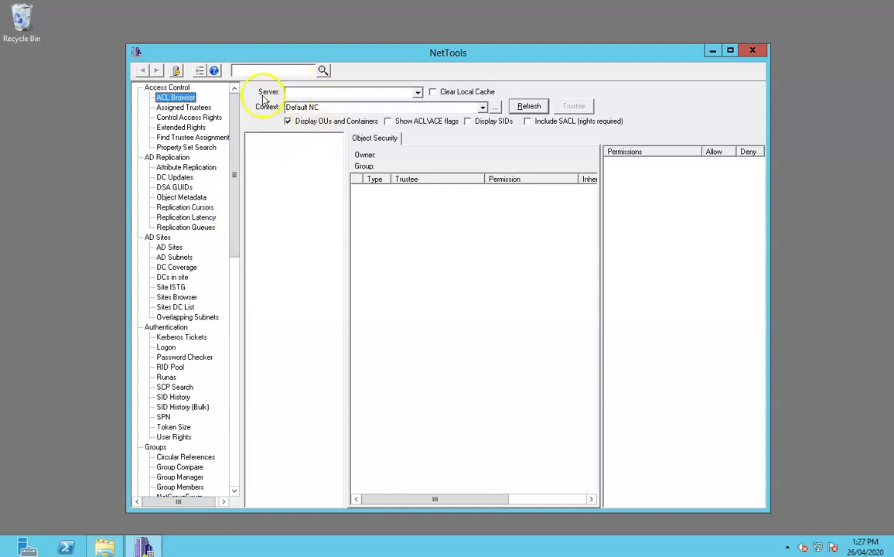
pyautogui.click(168, 107)
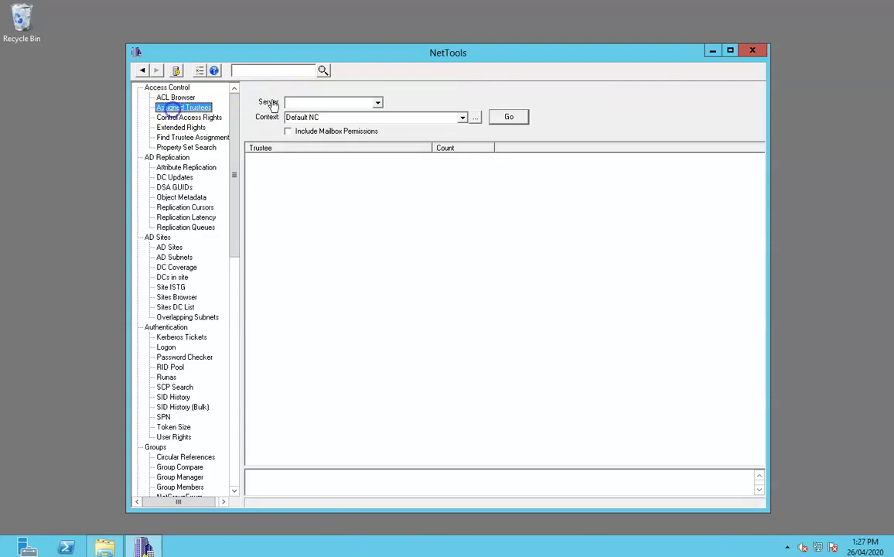
pyautogui.click(295, 102)
pyautogui.click(185, 117)
pyautogui.click(305, 99)
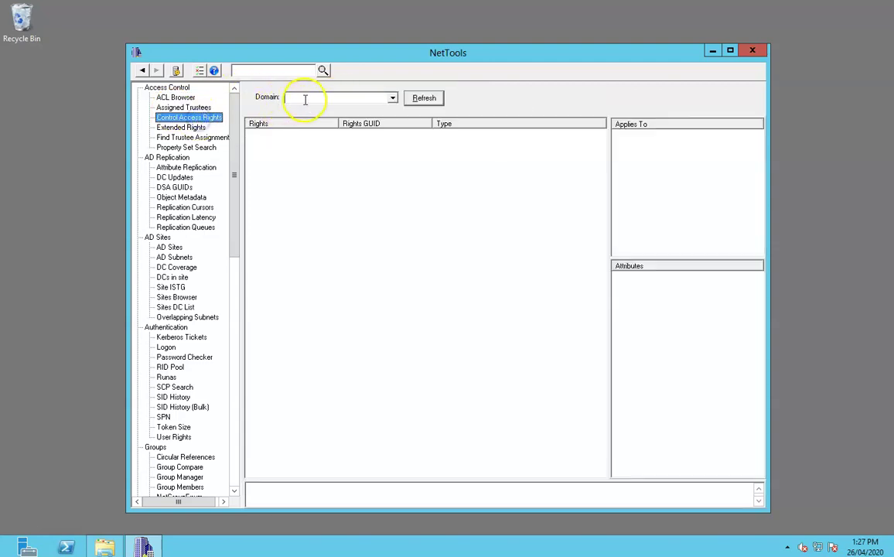
pyautogui.click(177, 107)
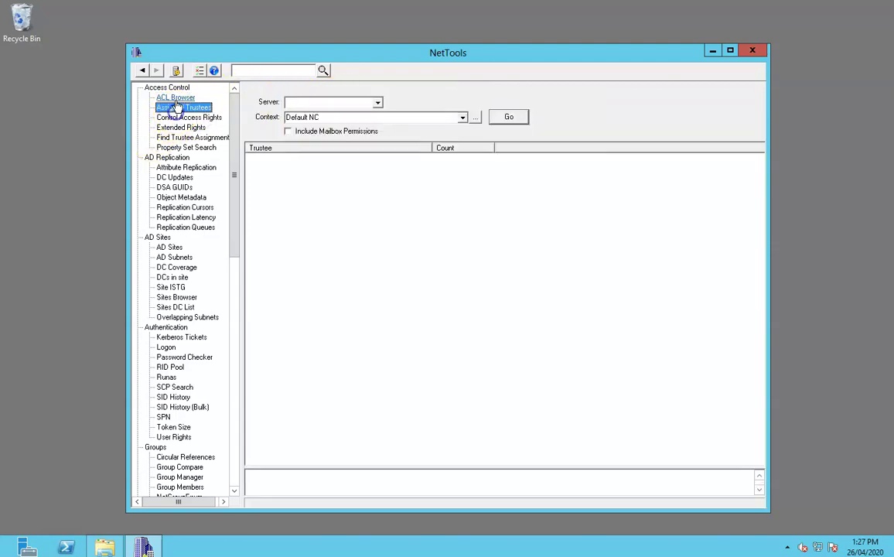
# Load the Default NC permissions in the ACL Browser without a server, and again from server W2K12-1
pyautogui.click(175, 97)
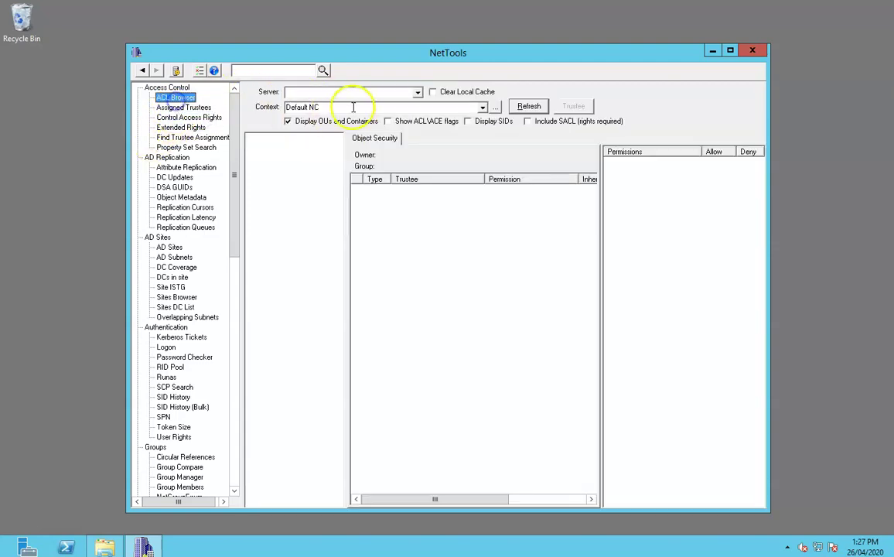
pyautogui.click(528, 108)
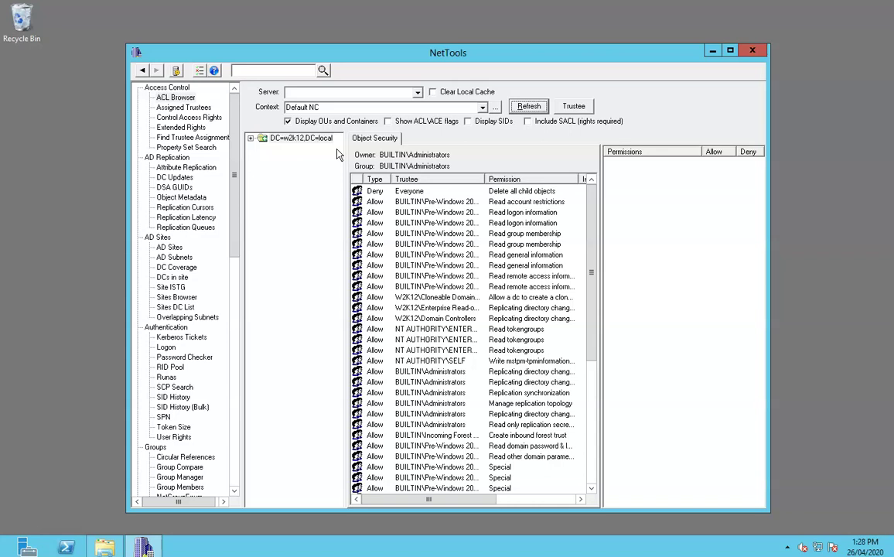
pyautogui.click(319, 540)
pyautogui.click(370, 92)
pyautogui.write('W2K12-1')
pyautogui.click(531, 108)
# Add a connection profile named ad that uses server W2K12-1 and save it
pyautogui.click(176, 72)
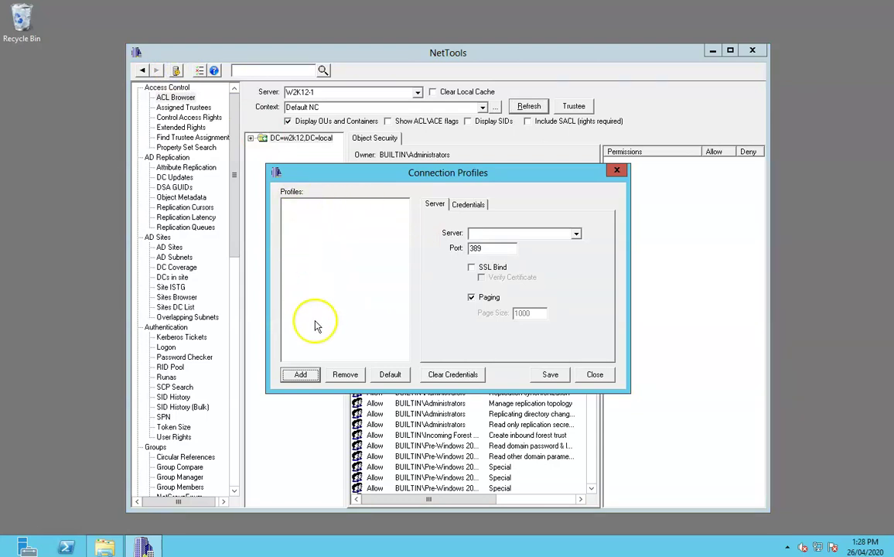
pyautogui.click(301, 376)
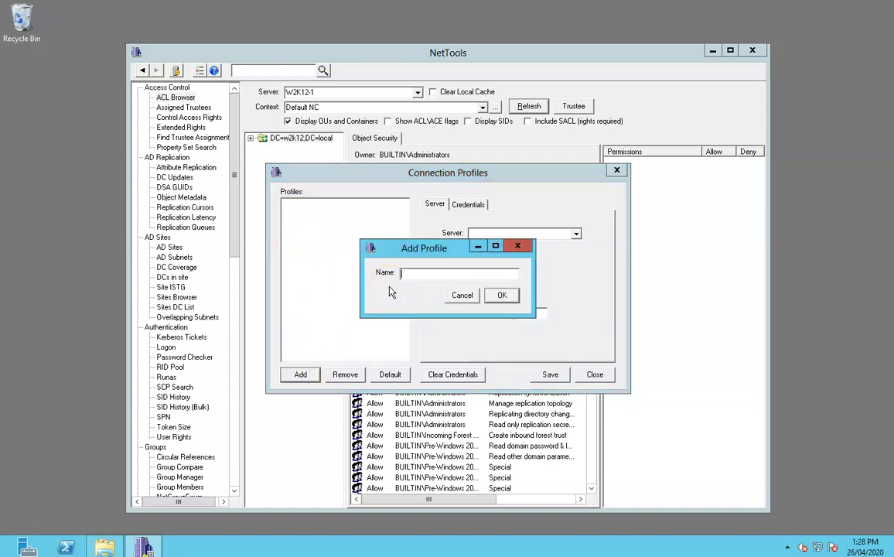
pyautogui.write('ad')
pyautogui.click(502, 294)
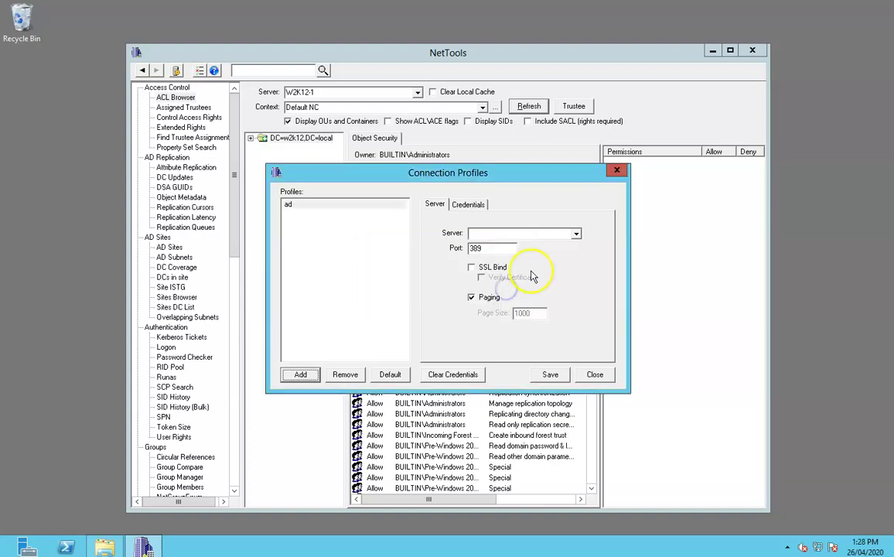
pyautogui.click(462, 205)
pyautogui.click(436, 204)
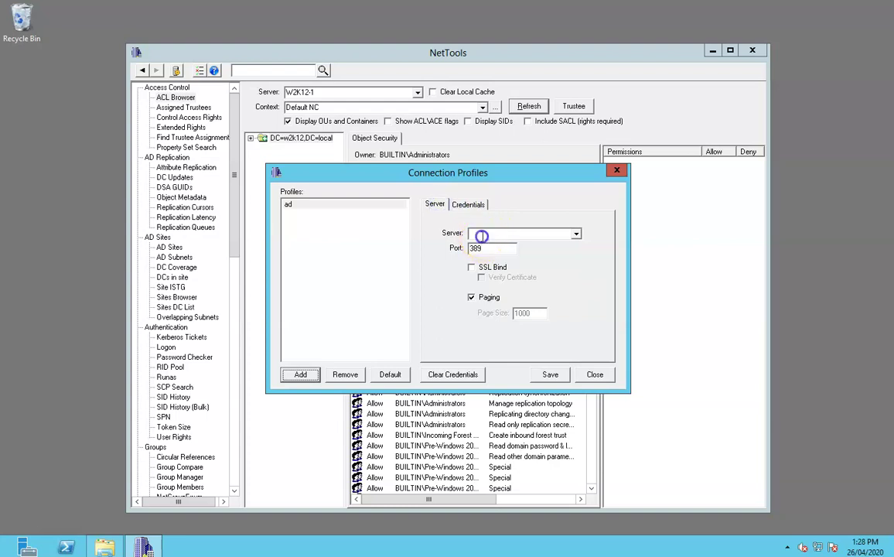
pyautogui.write('W2K12-1')
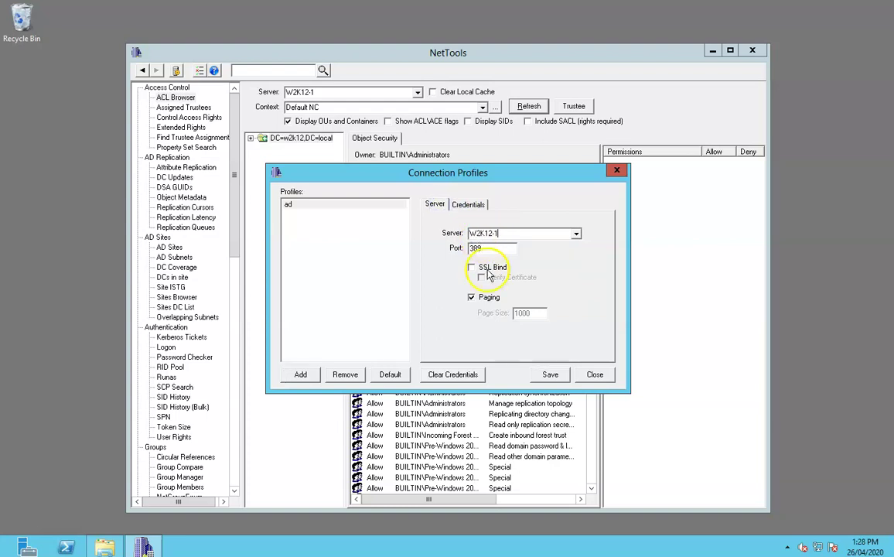
pyautogui.click(545, 374)
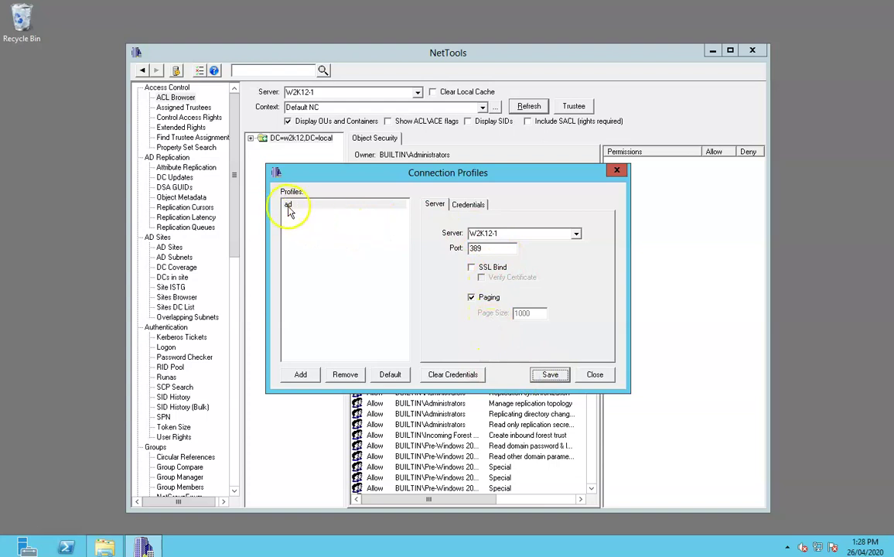
# Add a connection profile named lds for server localhost on port 50000 and open its credential settings
pyautogui.click(303, 375)
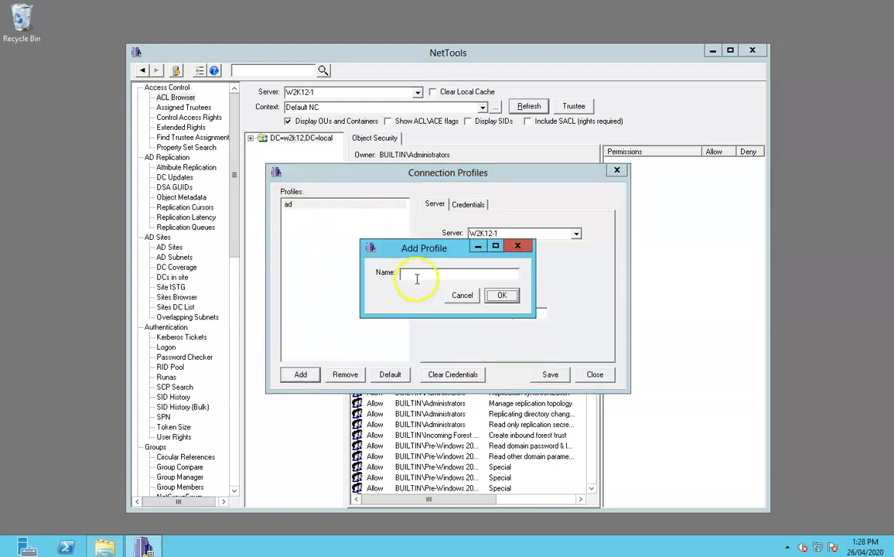
pyautogui.write('lds')
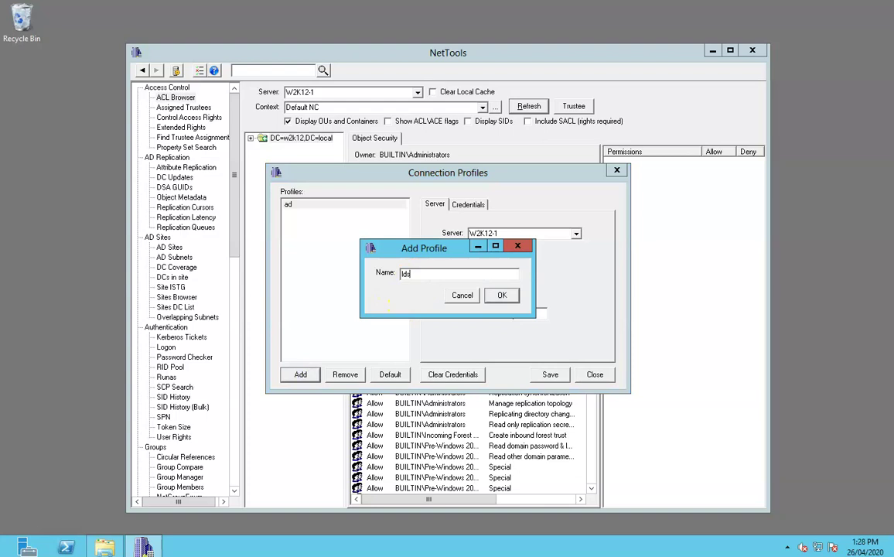
pyautogui.click(502, 294)
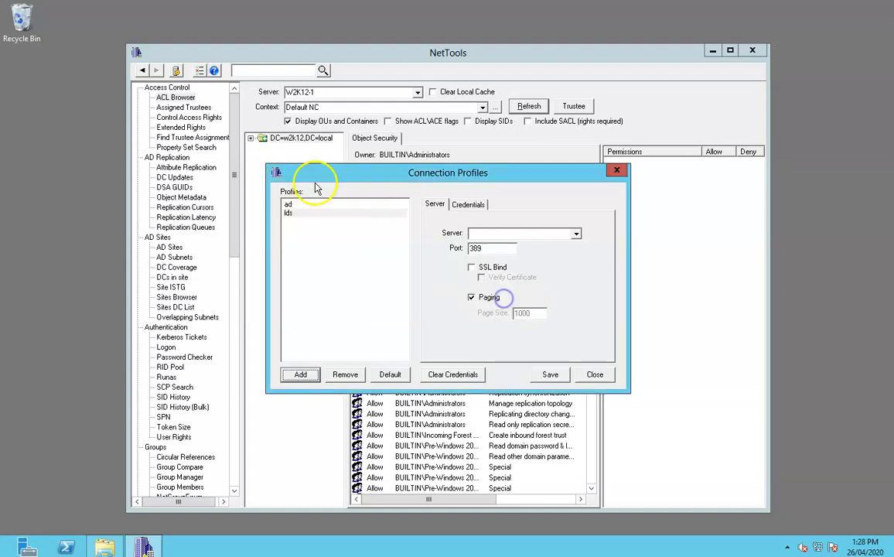
pyautogui.click(538, 235)
pyautogui.write('localhost')
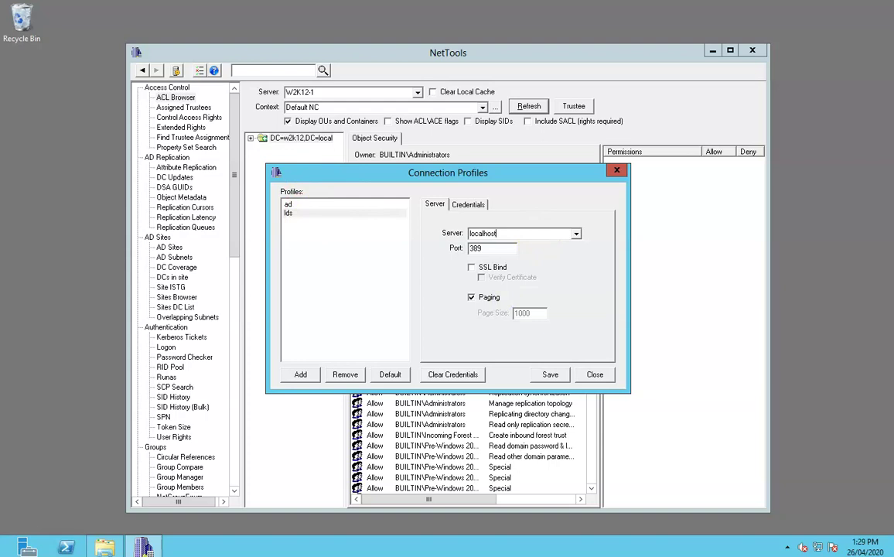
pyautogui.press('Tab')
pyautogui.write('5000')
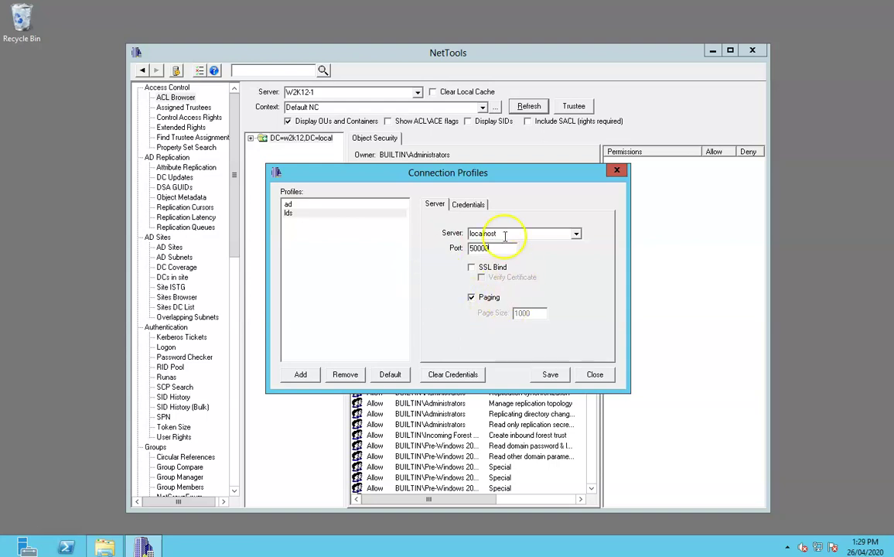
pyautogui.click(466, 206)
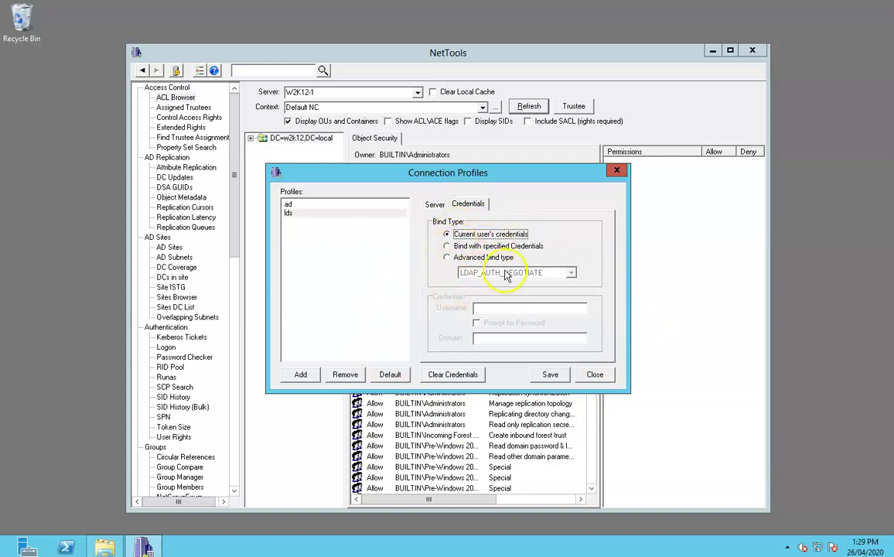
# Review the advanced bind types for the lds profile and return to the current user's credentials
pyautogui.click(448, 257)
pyautogui.click(569, 273)
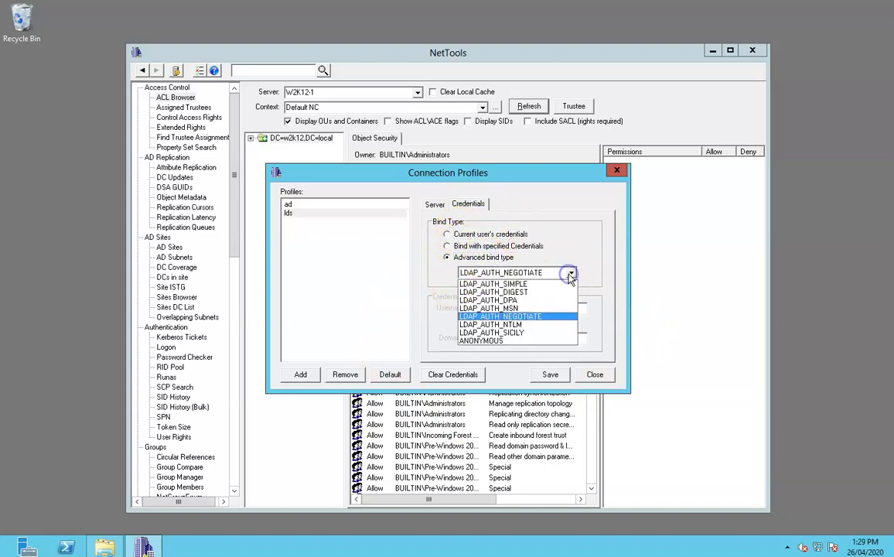
pyautogui.click(527, 322)
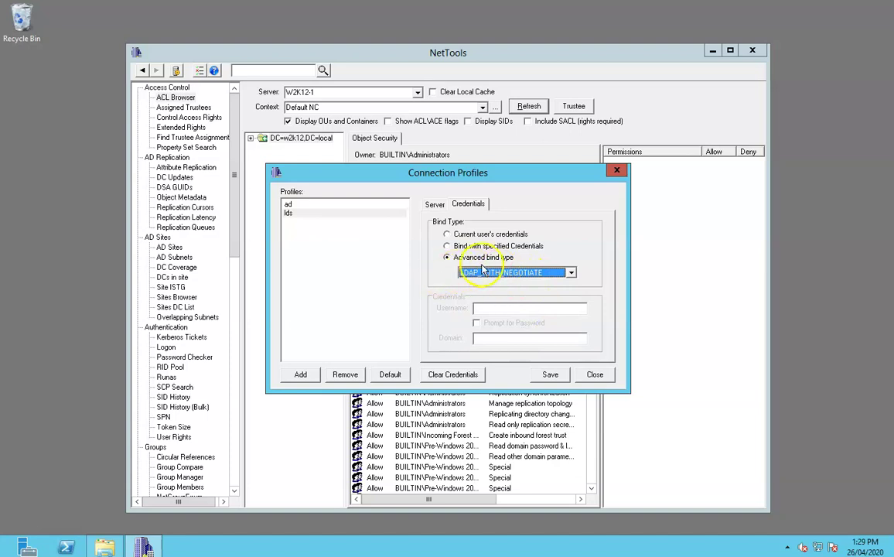
pyautogui.click(466, 233)
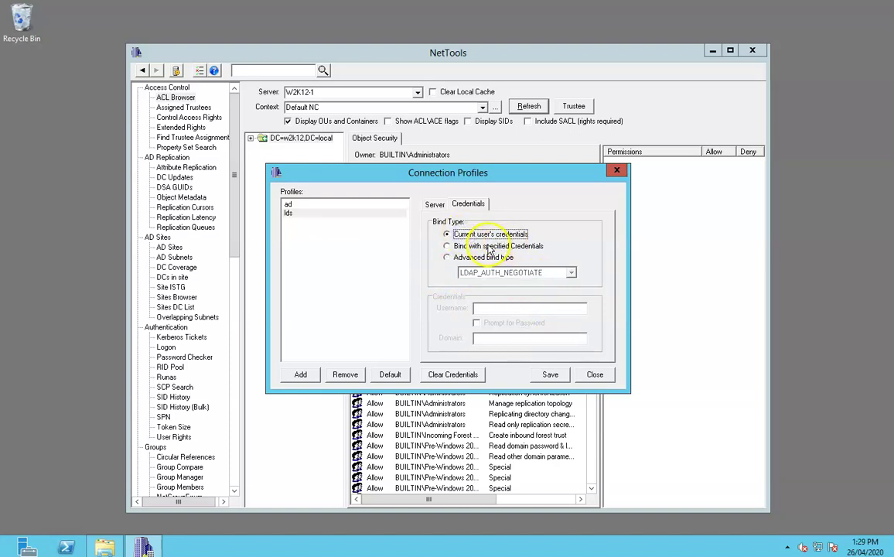
# Set the lds profile to bind with specified credentials as administrator with a password prompt, save it and close the profiles
pyautogui.click(493, 246)
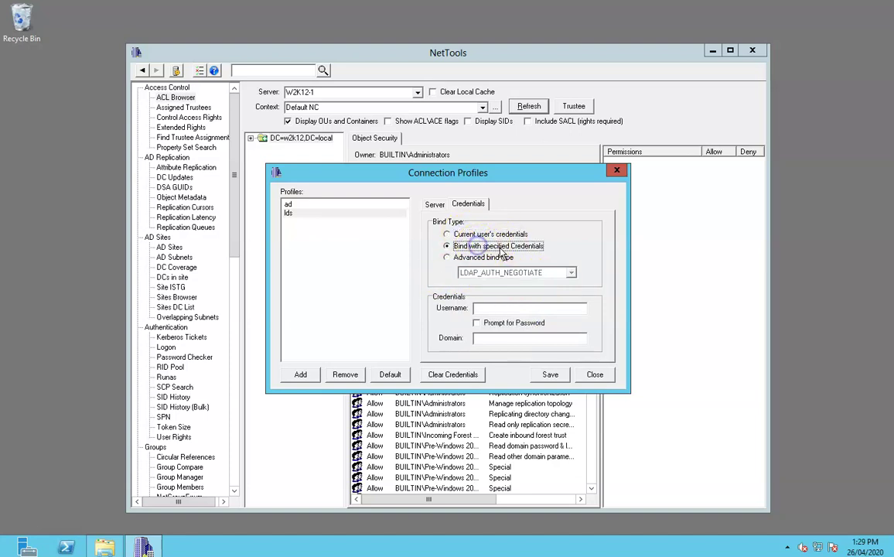
pyautogui.click(478, 309)
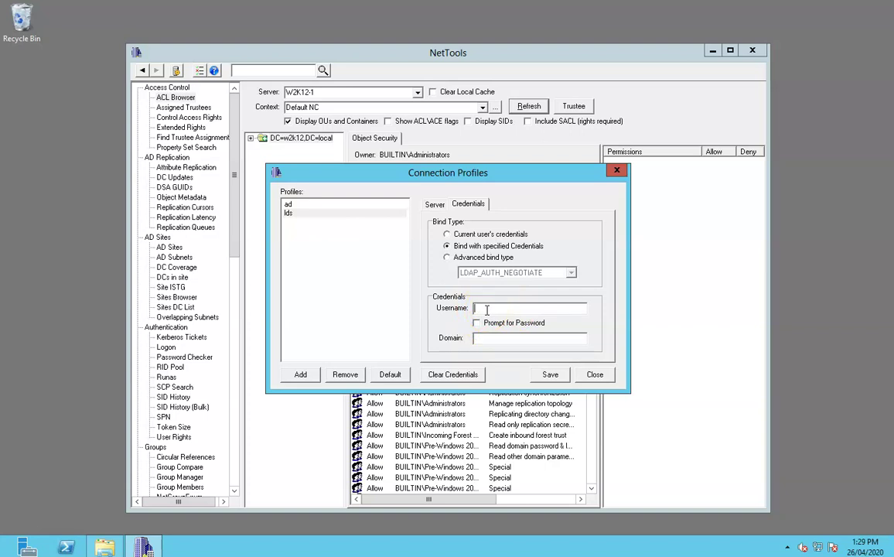
pyautogui.write('adm')
pyautogui.press('BackSpace')
pyautogui.write('ator')
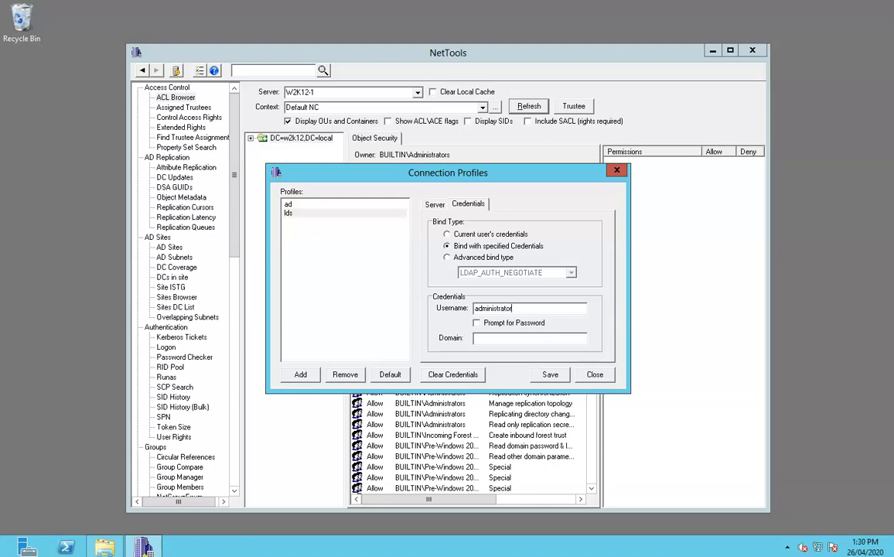
pyautogui.click(477, 322)
pyautogui.click(499, 337)
pyautogui.click(550, 375)
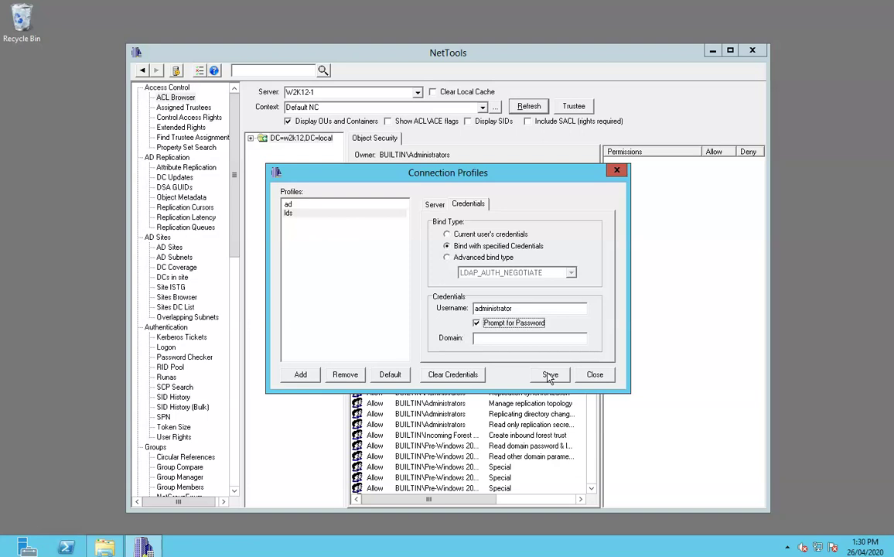
pyautogui.click(549, 376)
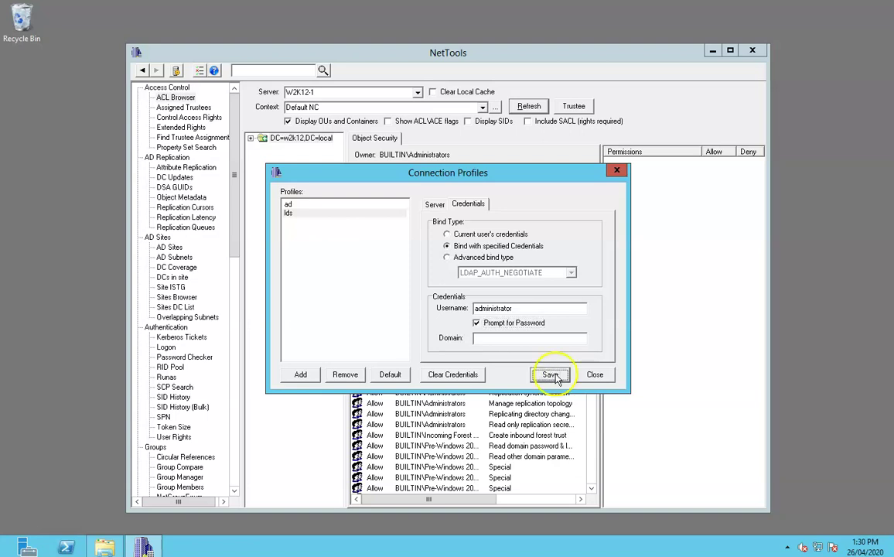
pyautogui.click(595, 375)
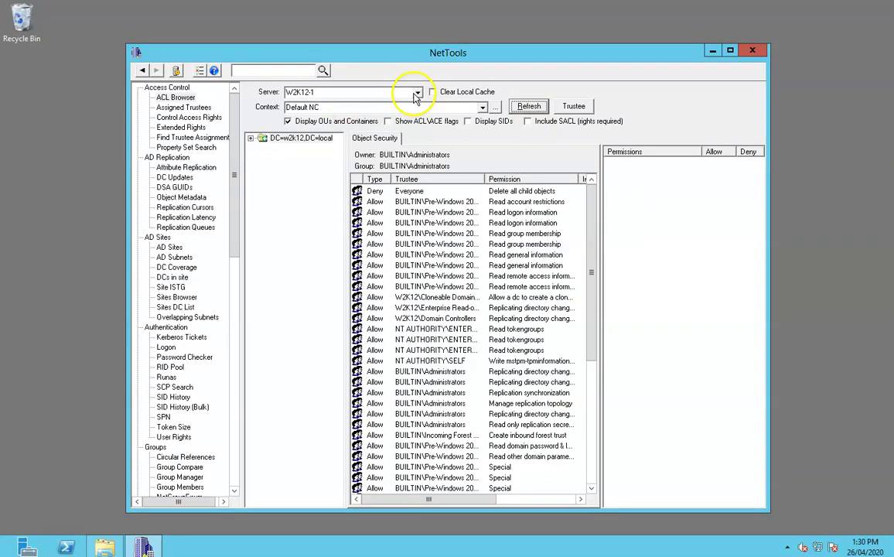
# Load the Default NC through the lds profile, entering the account password when requested, and refresh it once more
pyautogui.click(417, 92)
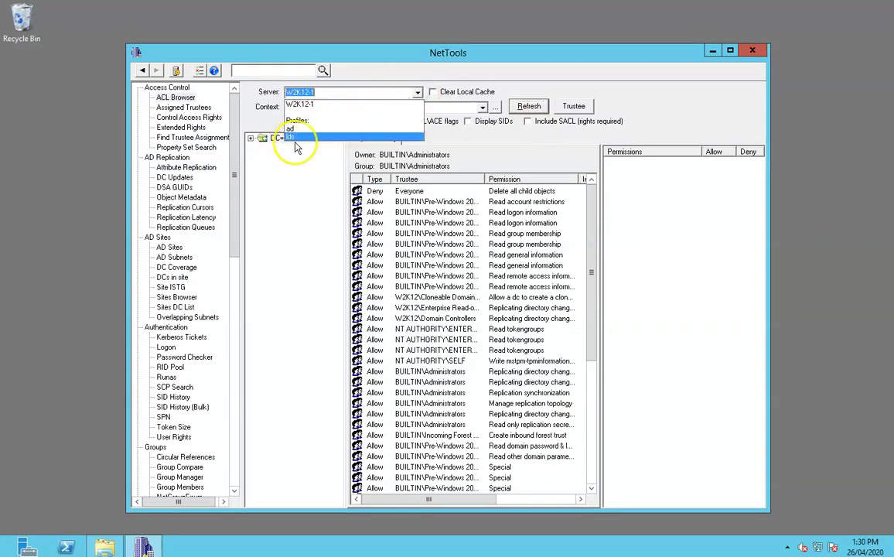
pyautogui.click(296, 137)
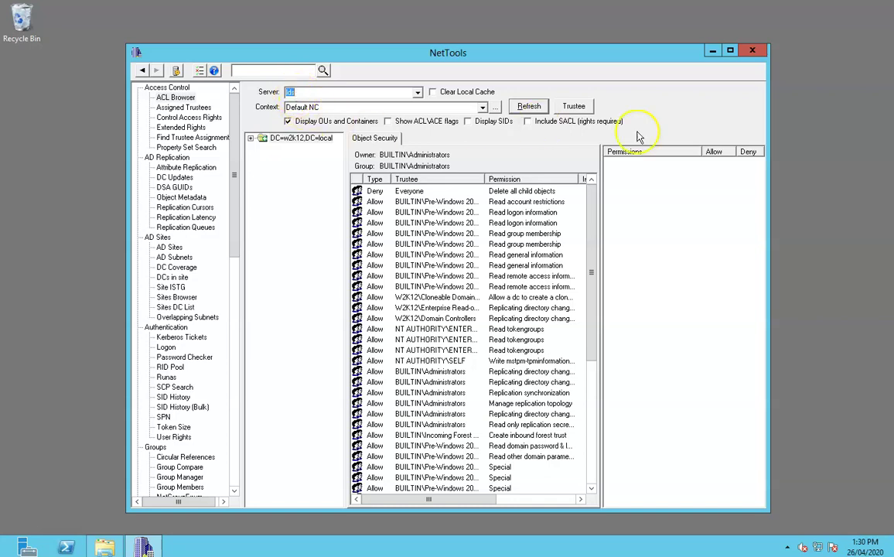
pyautogui.click(528, 107)
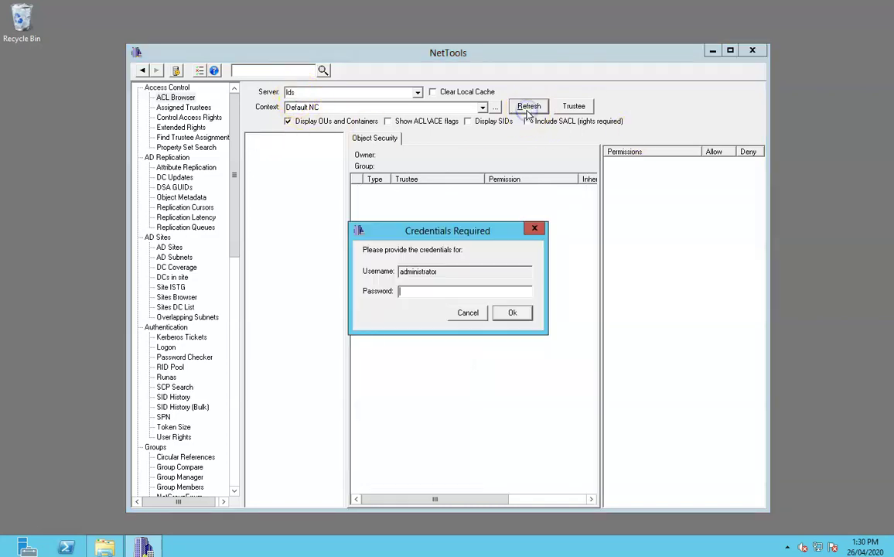
pyautogui.click(403, 291)
pyautogui.click(510, 312)
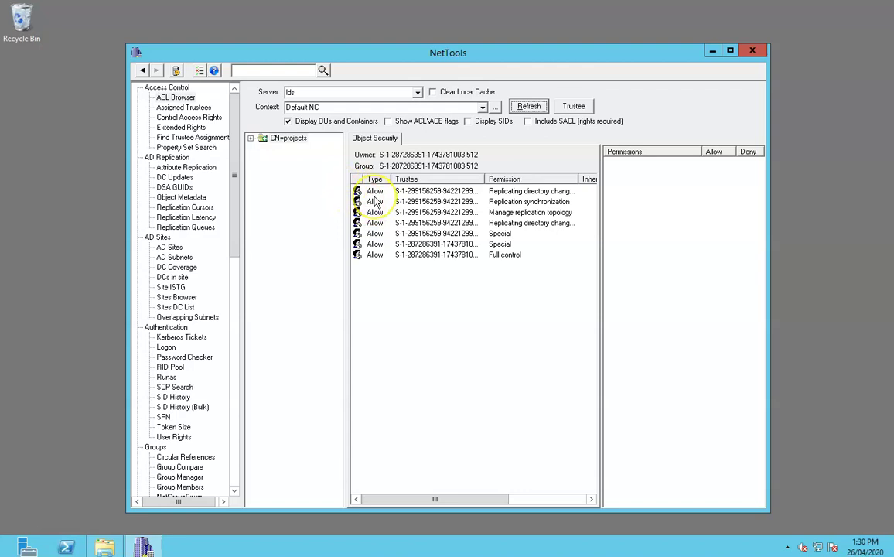
pyautogui.click(529, 108)
# Switch the ACL Browser to the ad profile and reload the Default NC permissions
pyautogui.click(416, 92)
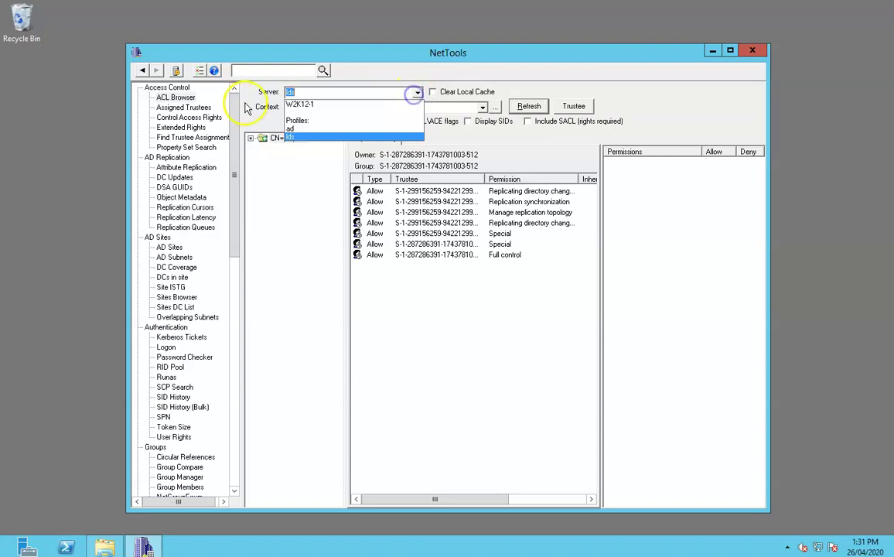
pyautogui.click(292, 128)
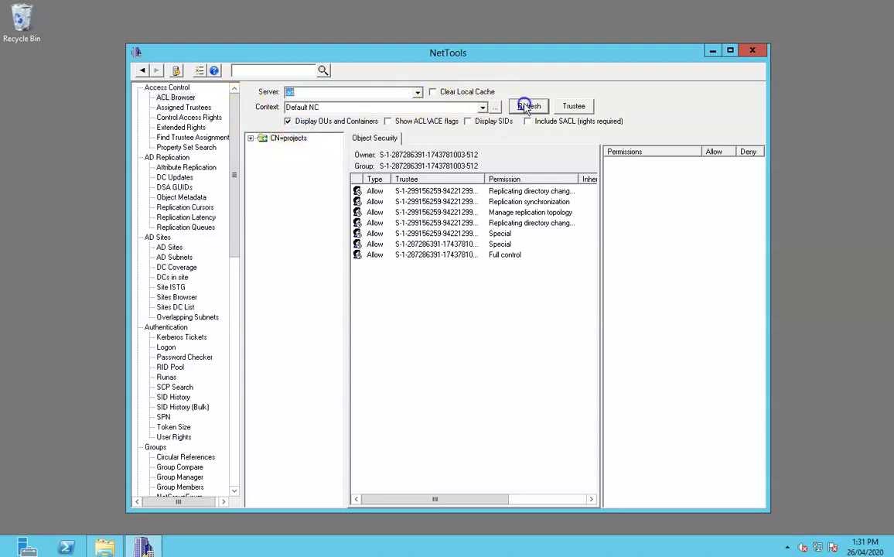
pyautogui.click(524, 106)
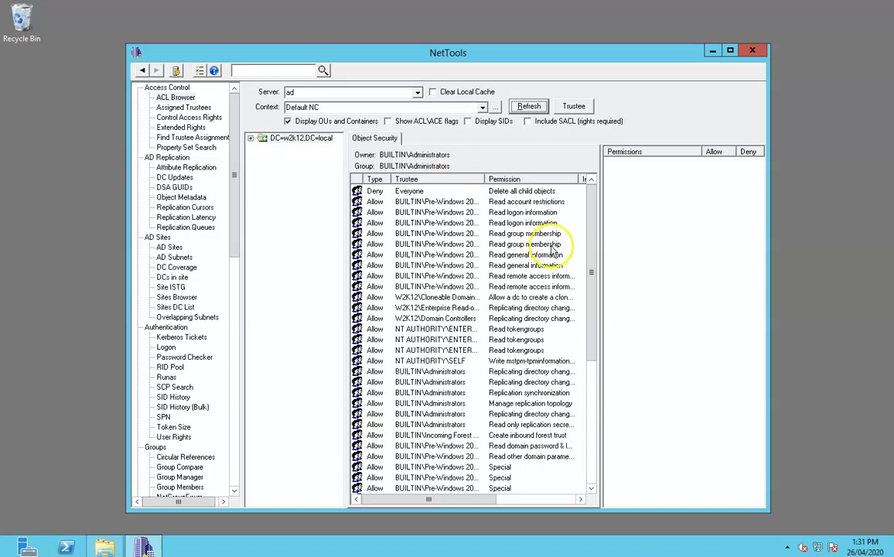
pyautogui.moveTo(590, 199); pyautogui.dragTo(563, 176)
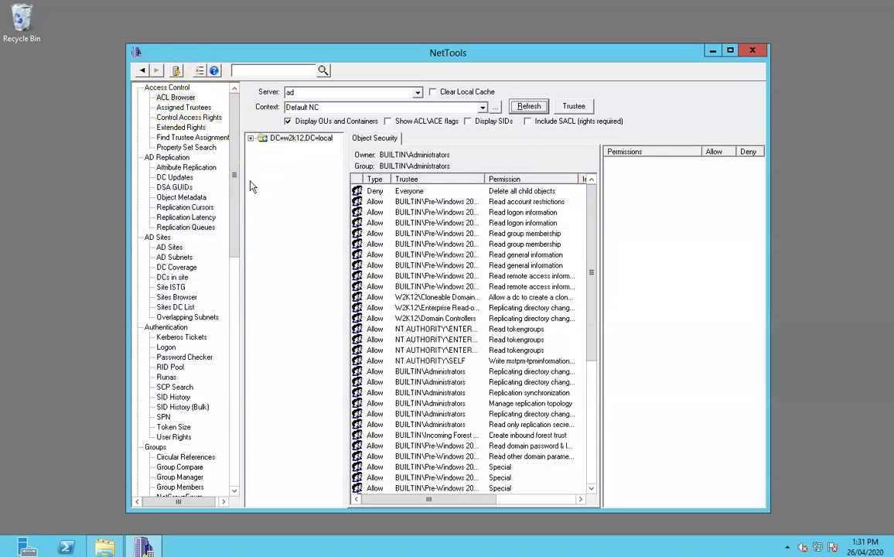
# Make the ad connection profile the default, save it and close the connection profiles
pyautogui.click(175, 70)
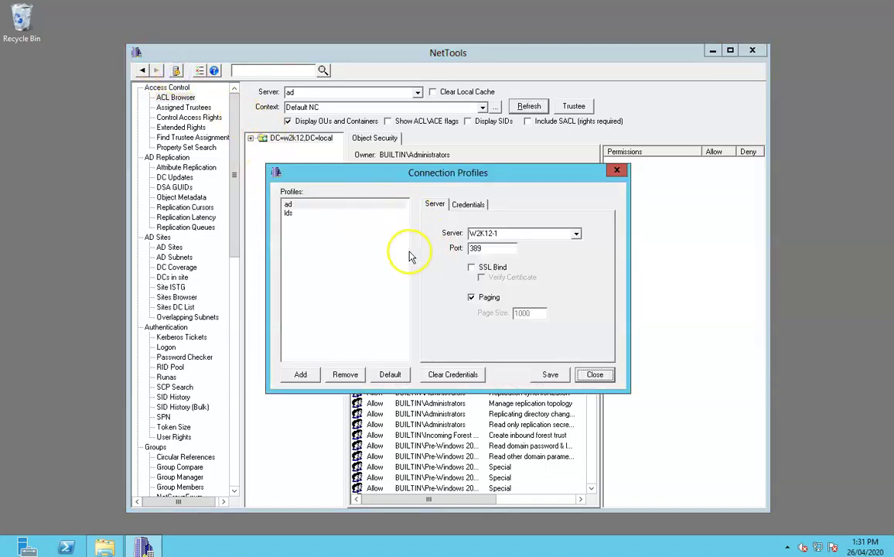
pyautogui.click(292, 213)
pyautogui.click(295, 205)
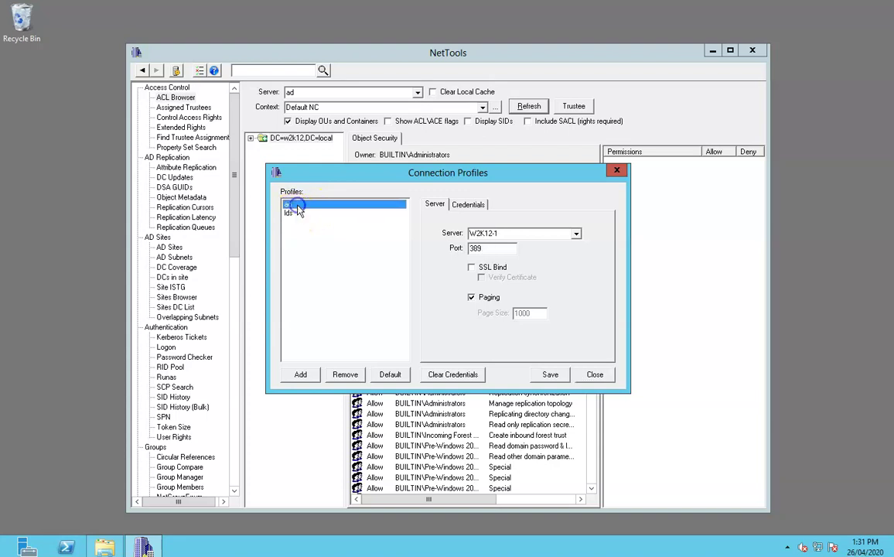
pyautogui.click(390, 377)
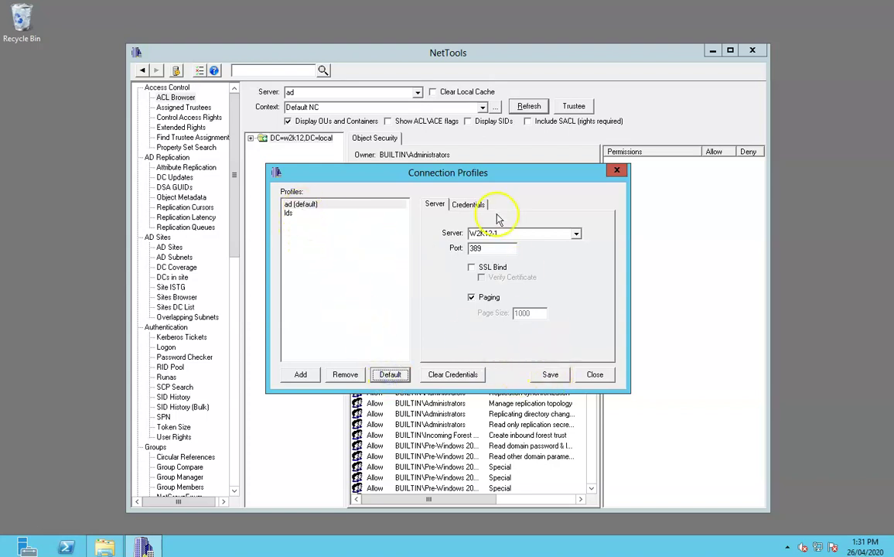
pyautogui.click(549, 375)
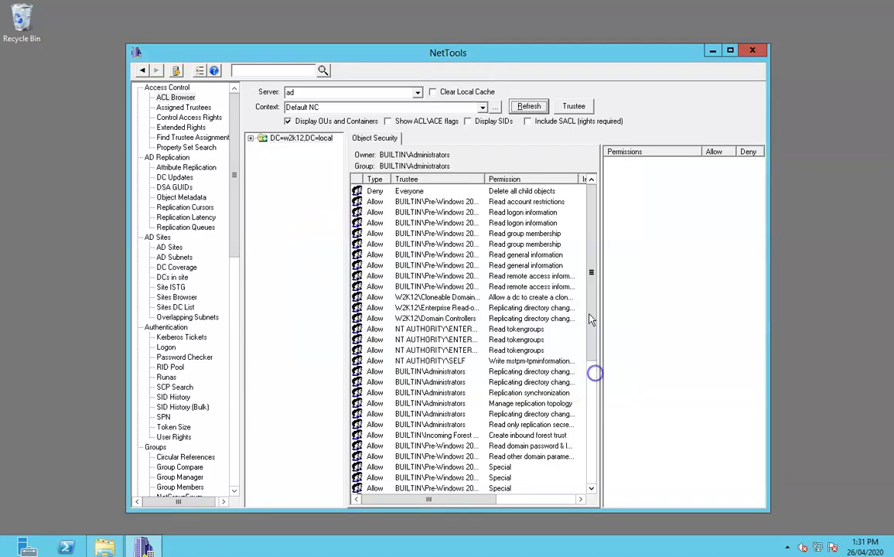
# Choose the blank server entry in the ACL Browser and reload the Default NC through the default profile
pyautogui.click(417, 92)
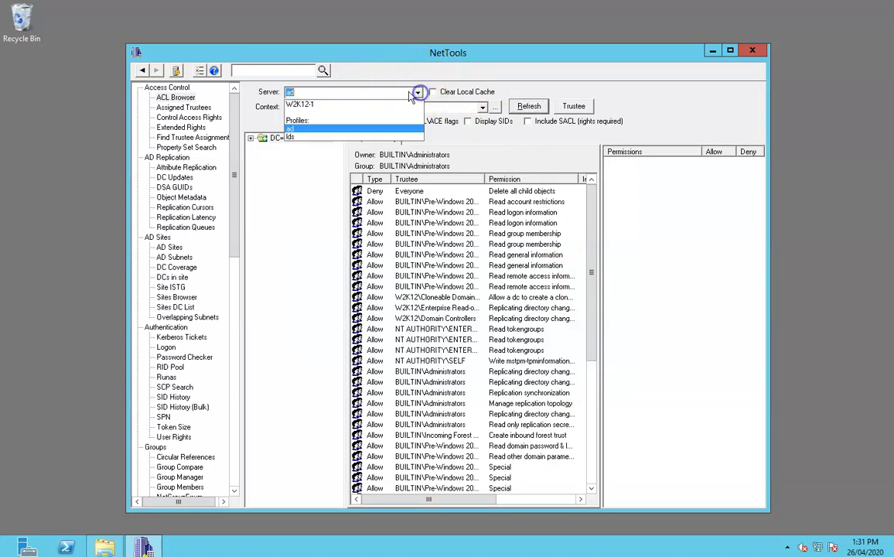
pyautogui.click(294, 116)
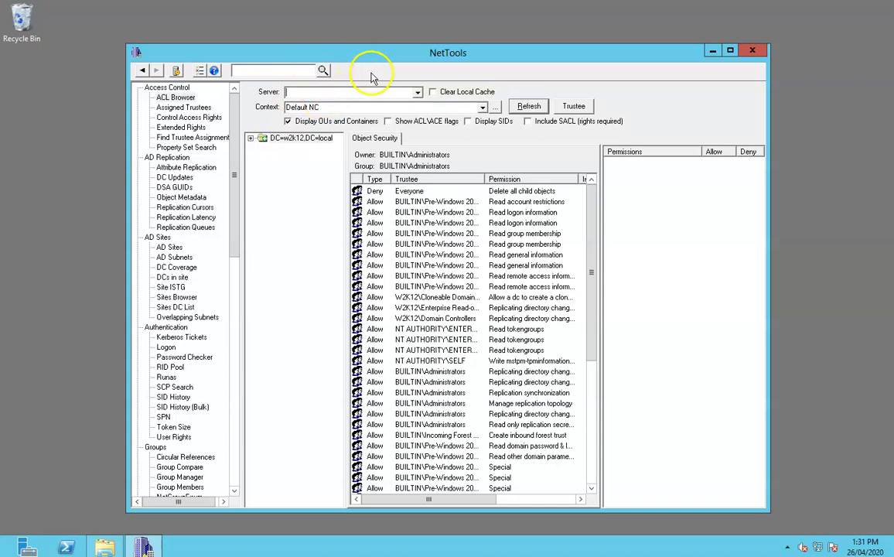
pyautogui.click(530, 105)
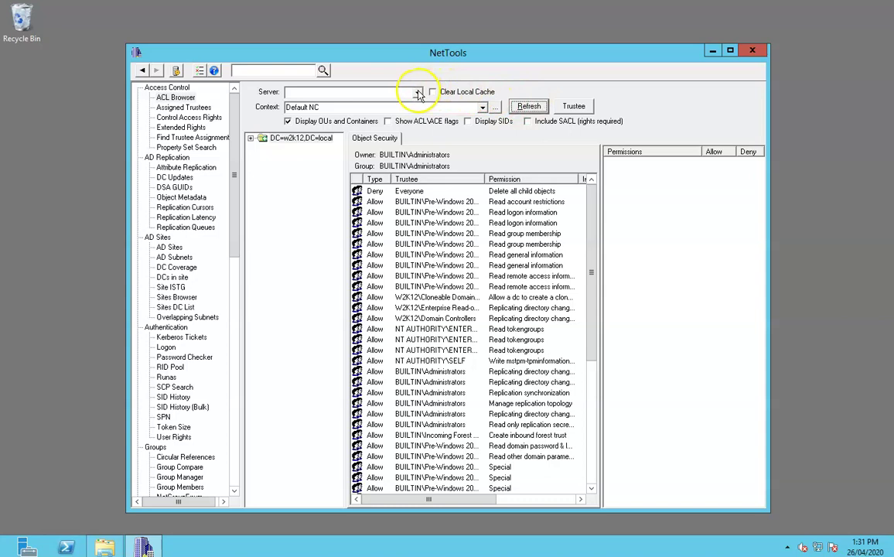
# Make lds the default connection profile and reload the Default NC with the server left blank, entering the account password when requested
pyautogui.click(176, 71)
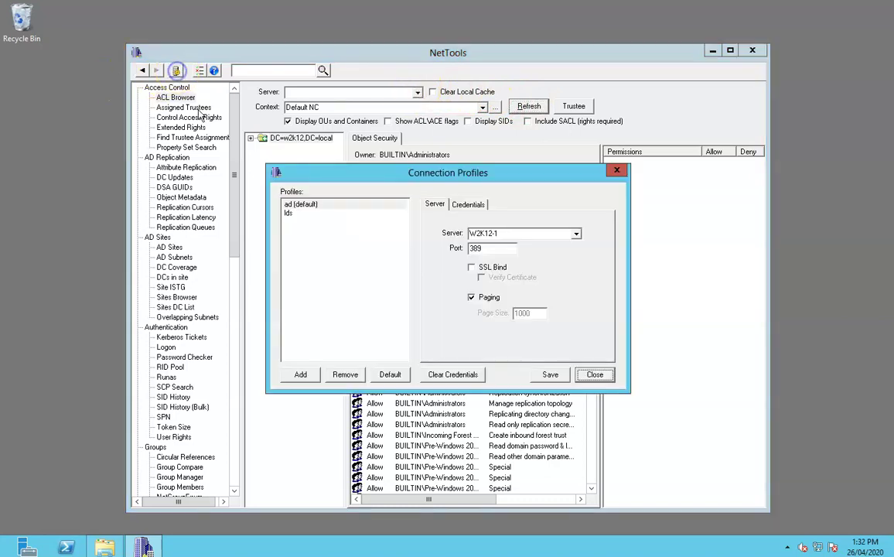
pyautogui.click(292, 213)
pyautogui.click(388, 374)
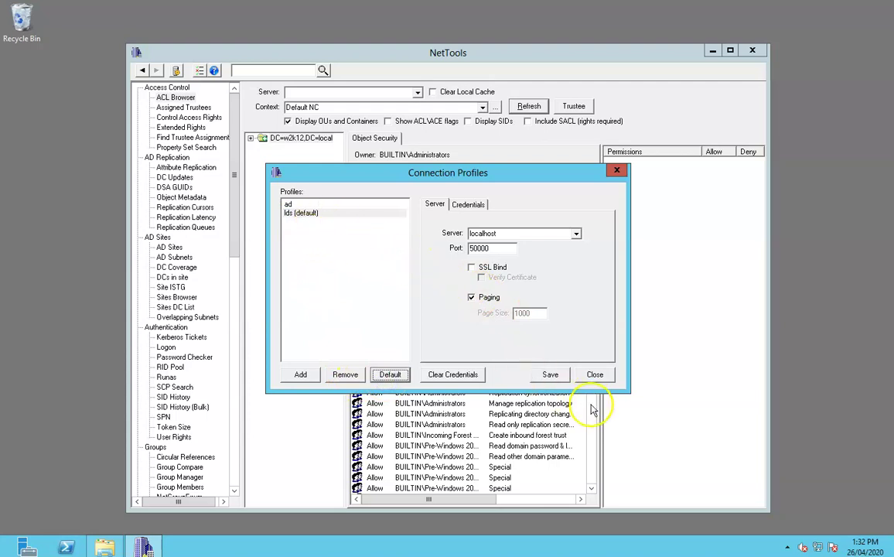
pyautogui.click(592, 374)
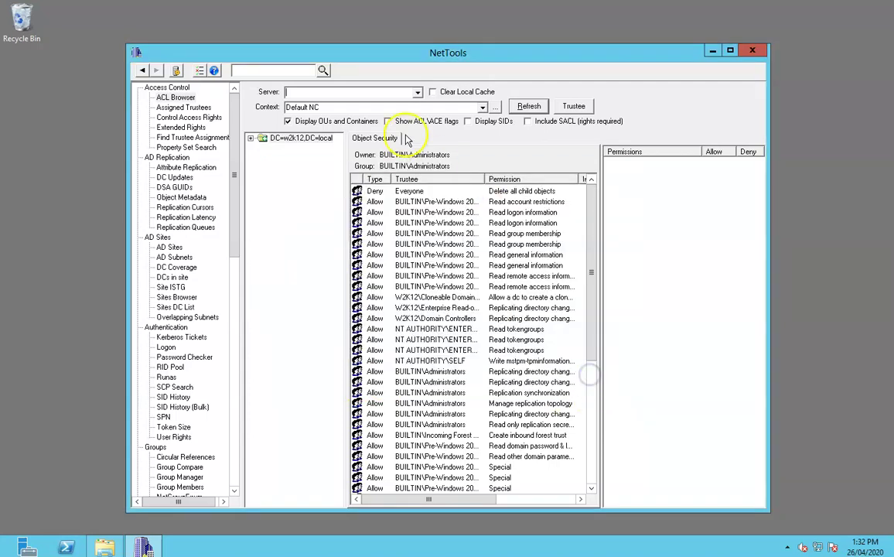
pyautogui.click(533, 106)
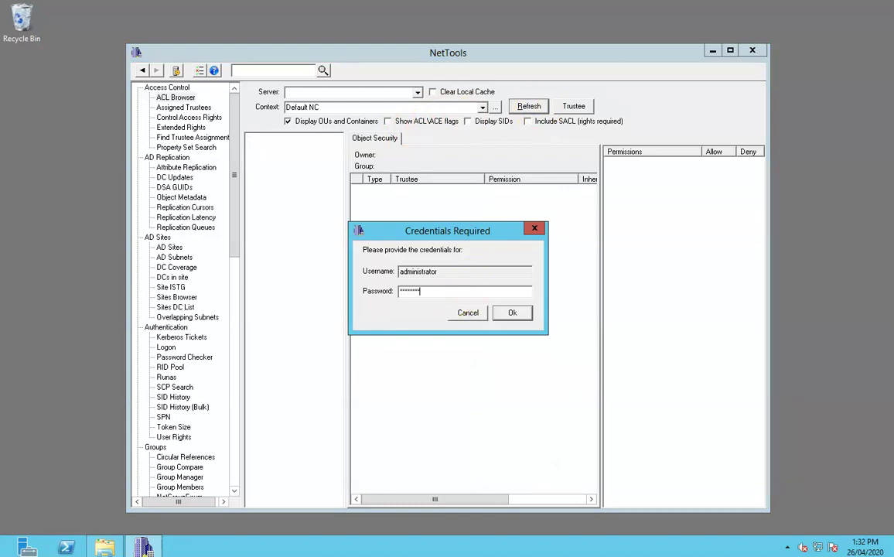
pyautogui.click(510, 311)
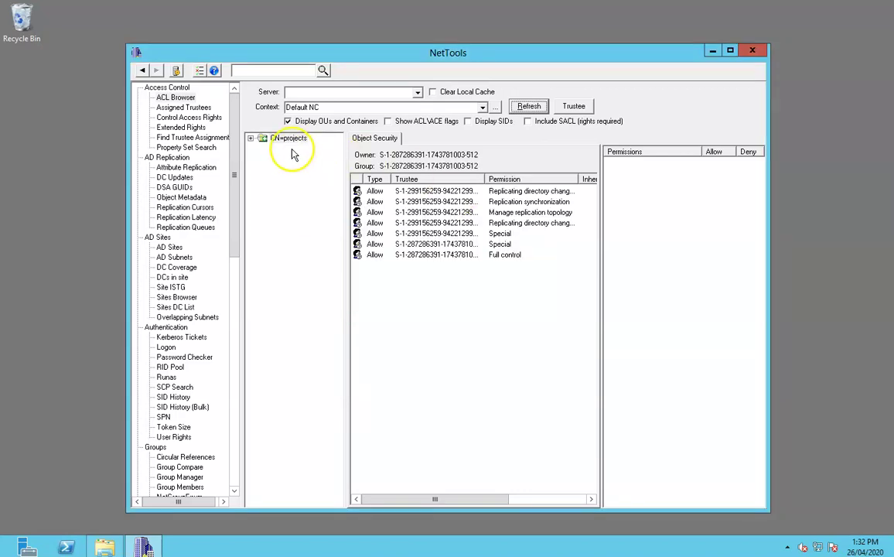